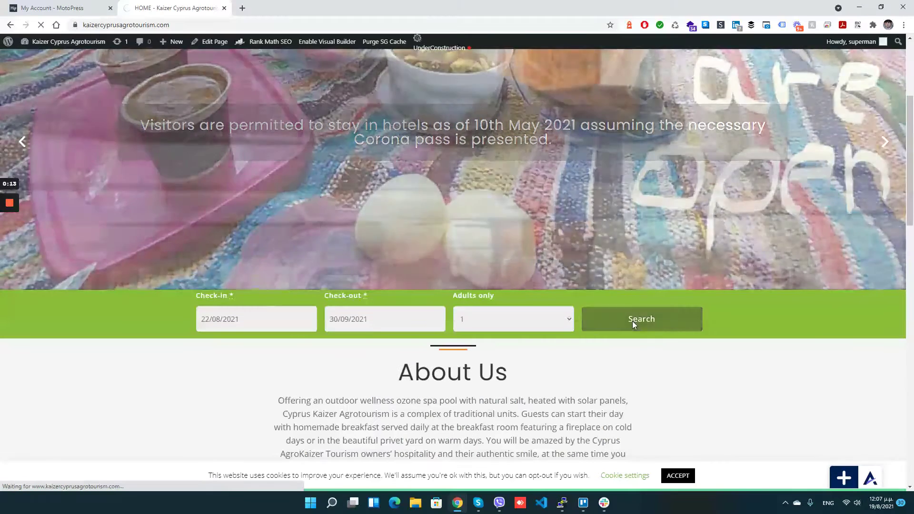
Search accommodation for 1 adult from 22/08/2021 to 30/09/2021 and reserve the recommended Eleni Suite.
{"action": "left_click", "coordinate": [634, 326]}
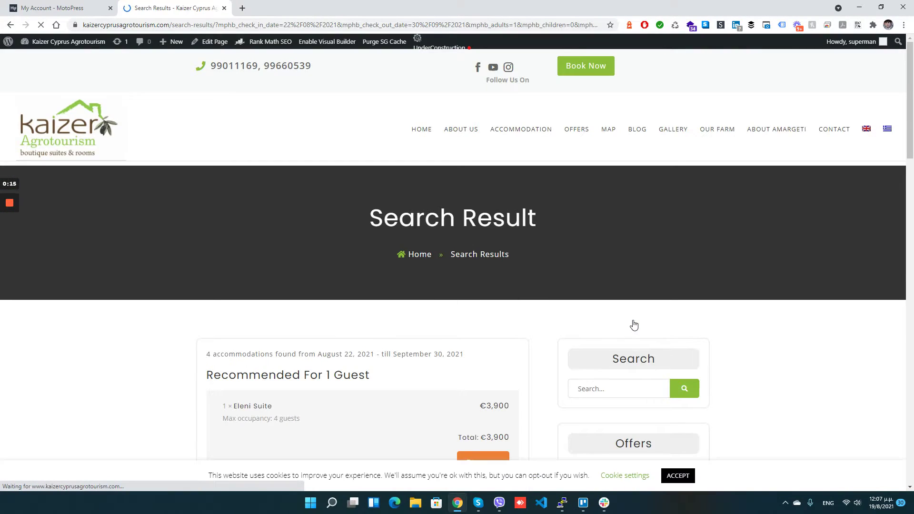
{"action": "scroll", "coordinate": [609, 273], "scroll_direction": "down", "scroll_amount": 3}
{"action": "left_click", "coordinate": [490, 316]}
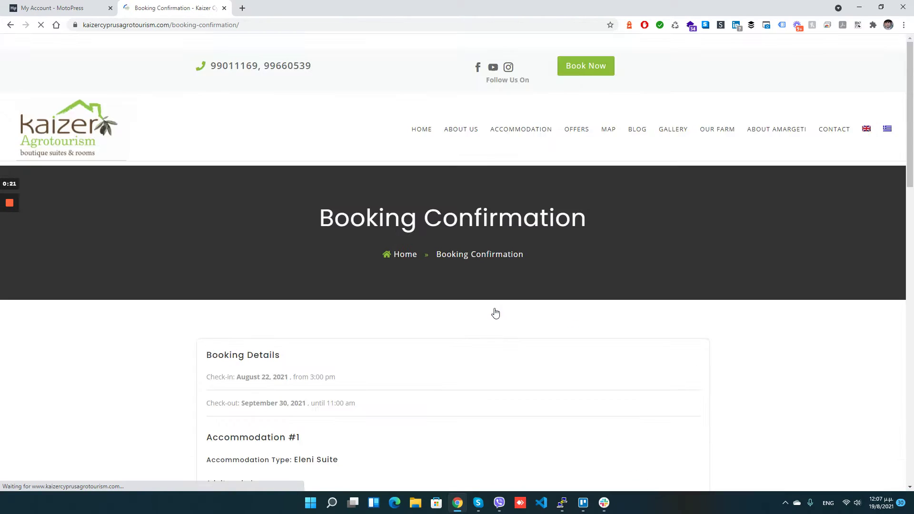
Examine the Your Information section of the booking confirmation form, including its extra service checkboxes and customer fields.
{"action": "scroll", "coordinate": [426, 351], "scroll_direction": "down", "scroll_amount": 3}
{"action": "scroll", "coordinate": [426, 350], "scroll_direction": "down", "scroll_amount": 5}
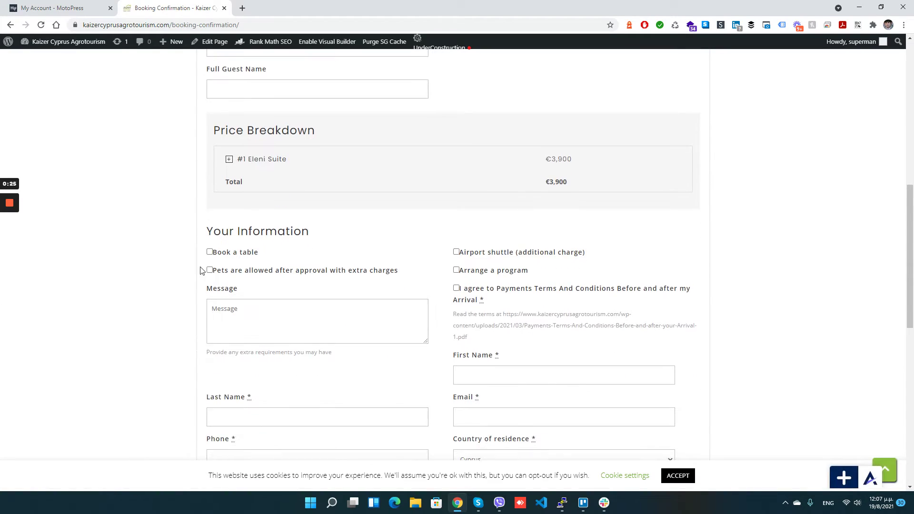
{"action": "left_click_drag", "start_coordinate": [211, 236], "coordinate": [387, 287]}
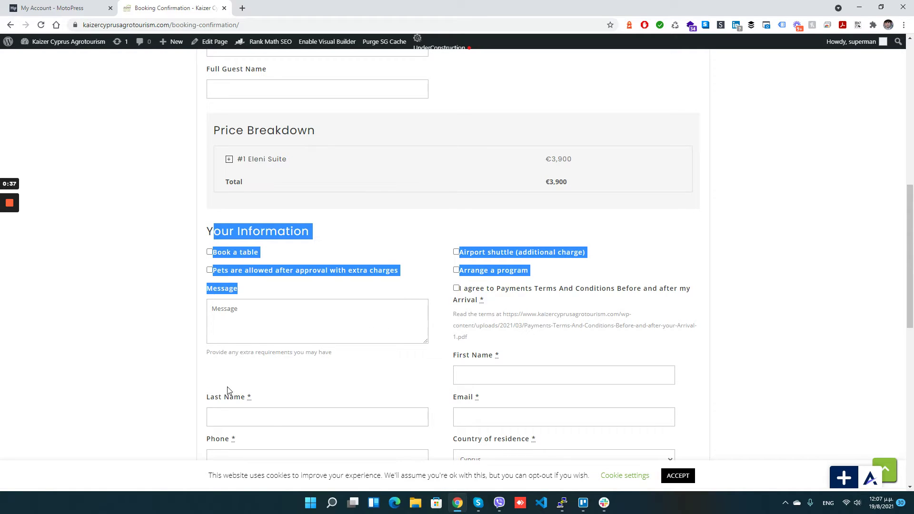
Go to the site's WordPress dashboard and open the pending Despina Suite booking for Aug 17 to Aug 20 from all bookings.
{"action": "mouse_move", "coordinate": [34, 45]}
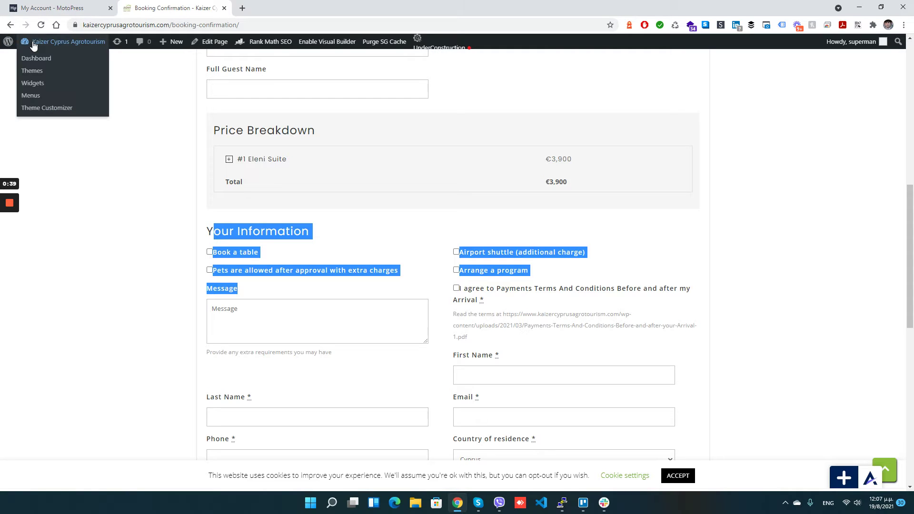
{"action": "left_click", "coordinate": [36, 61]}
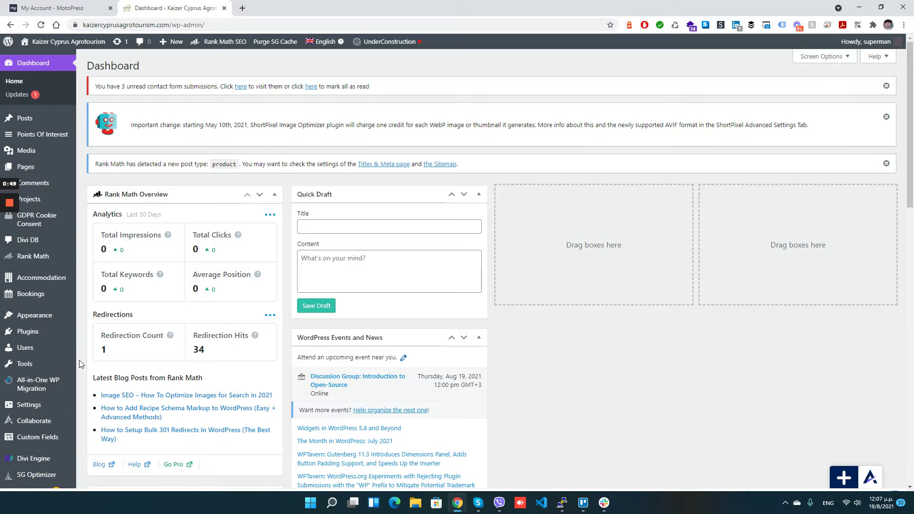
{"action": "mouse_move", "coordinate": [16, 251]}
{"action": "mouse_move", "coordinate": [53, 300]}
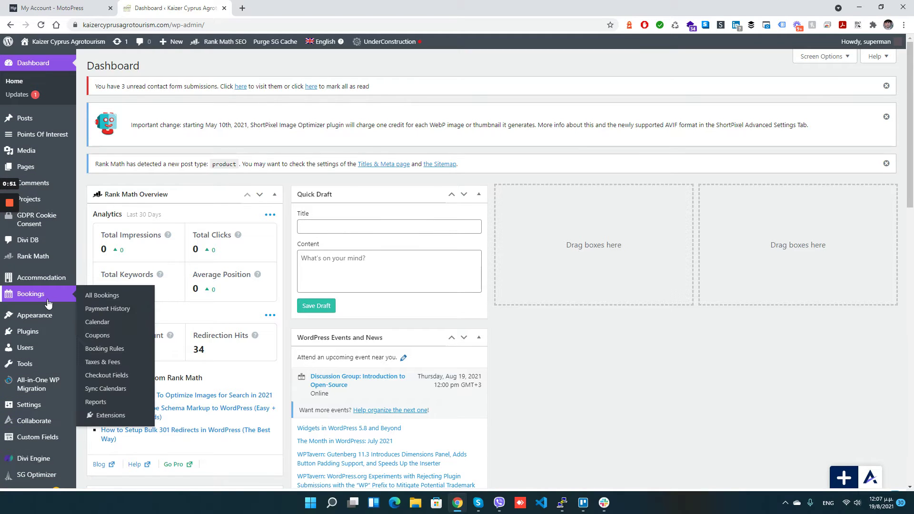
{"action": "left_click", "coordinate": [120, 296]}
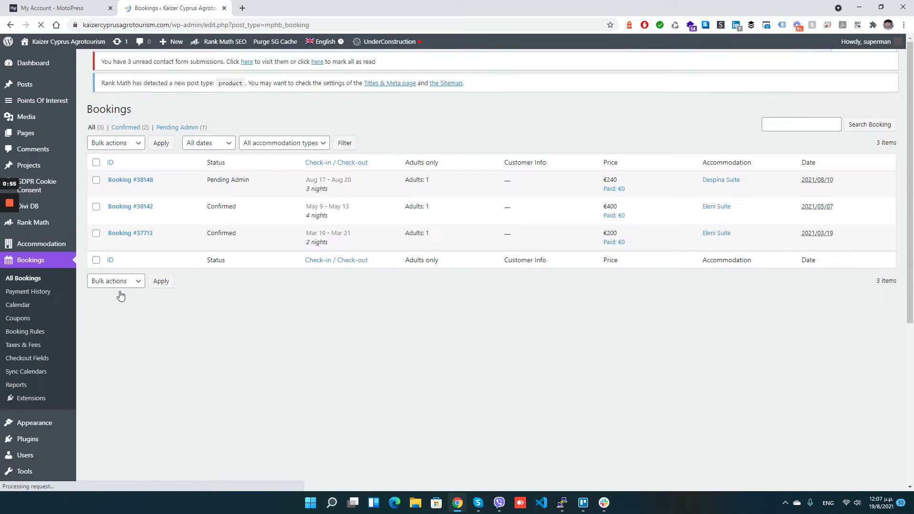
{"action": "left_click", "coordinate": [113, 222]}
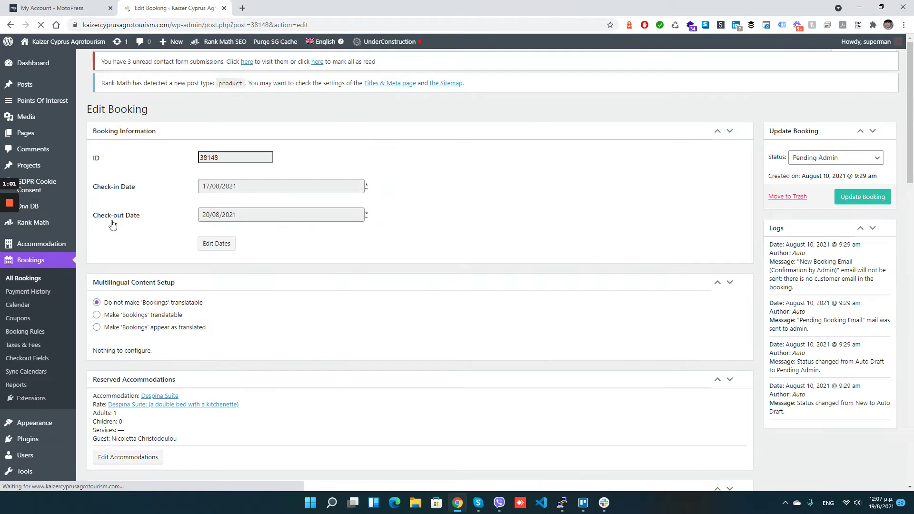
Examine the booking's Customer Information section, from First Name down to the custom service checkboxes and Message.
{"action": "scroll", "coordinate": [312, 233], "scroll_direction": "down", "scroll_amount": 3}
{"action": "scroll", "coordinate": [286, 250], "scroll_direction": "down", "scroll_amount": 2}
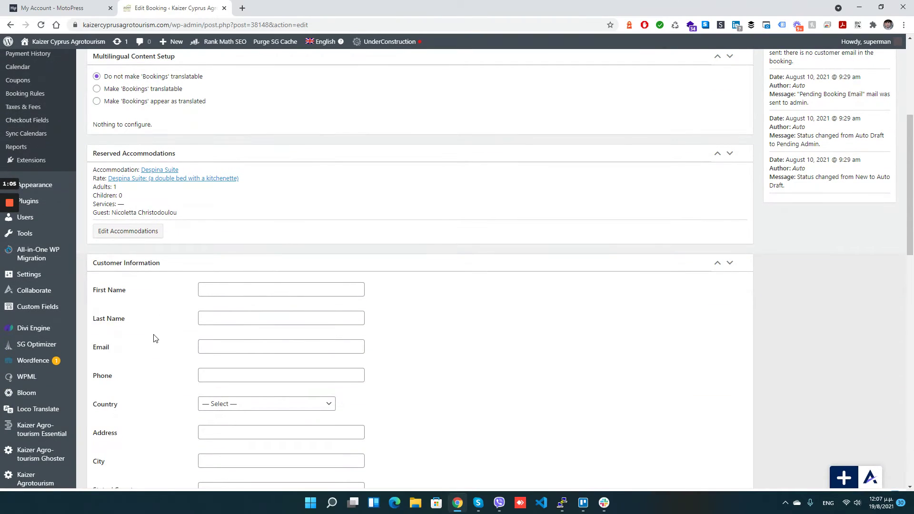
{"action": "scroll", "coordinate": [153, 378], "scroll_direction": "down", "scroll_amount": 2}
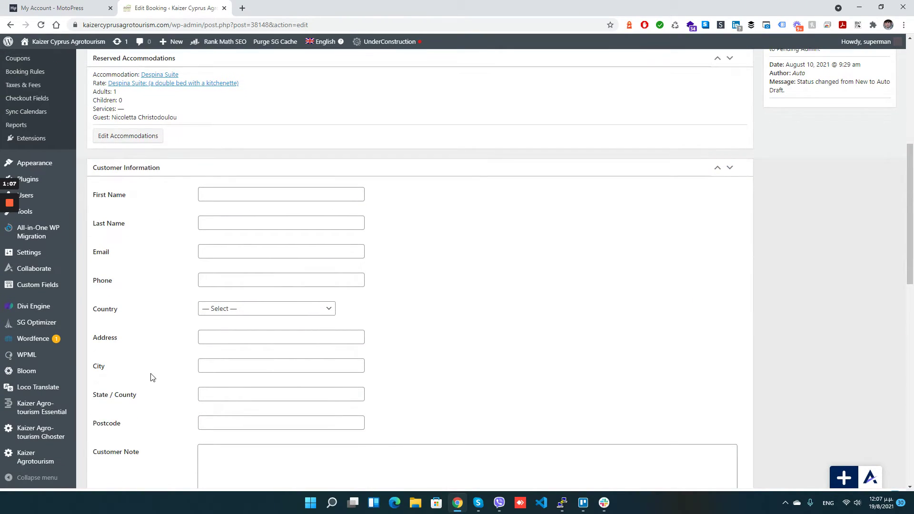
{"action": "scroll", "coordinate": [153, 378], "scroll_direction": "down", "scroll_amount": 2}
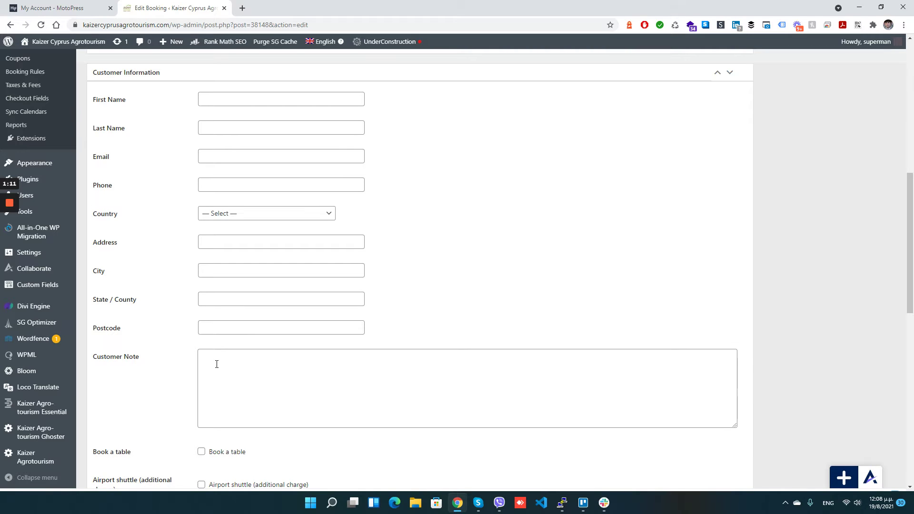
{"action": "scroll", "coordinate": [217, 364], "scroll_direction": "down", "scroll_amount": 3}
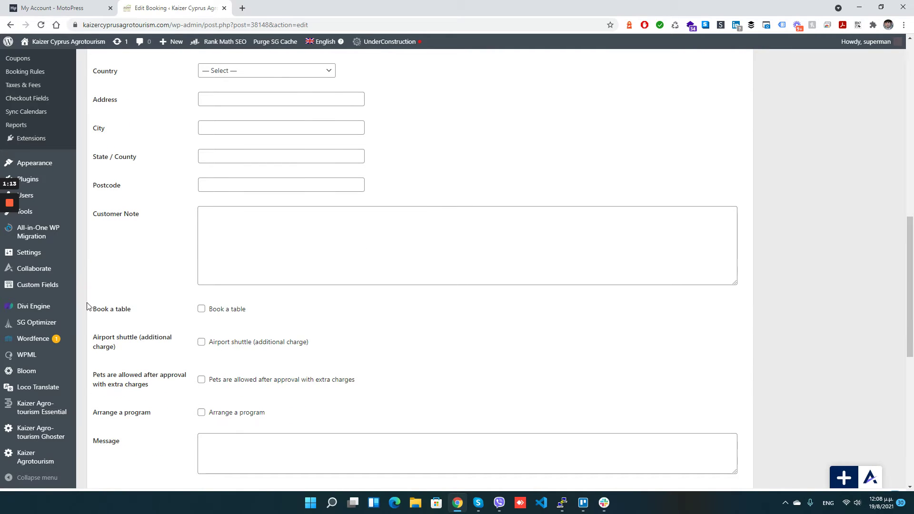
{"action": "left_click_drag", "start_coordinate": [87, 306], "coordinate": [220, 439]}
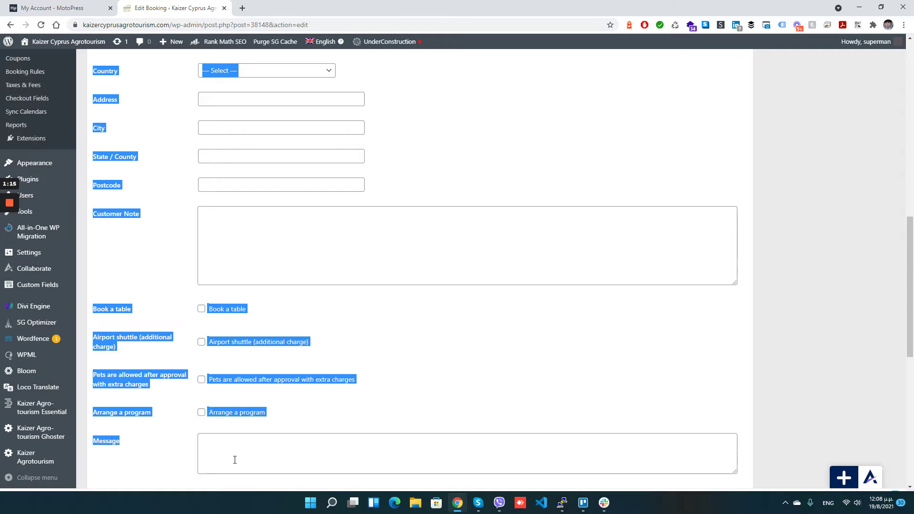
{"action": "scroll", "coordinate": [238, 459], "scroll_direction": "up", "scroll_amount": 8}
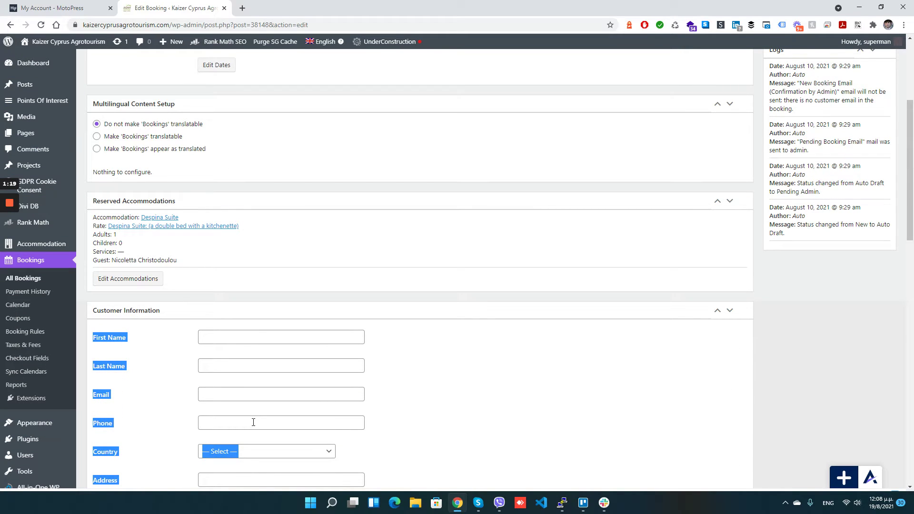
{"action": "scroll", "coordinate": [253, 423], "scroll_direction": "up", "scroll_amount": 4}
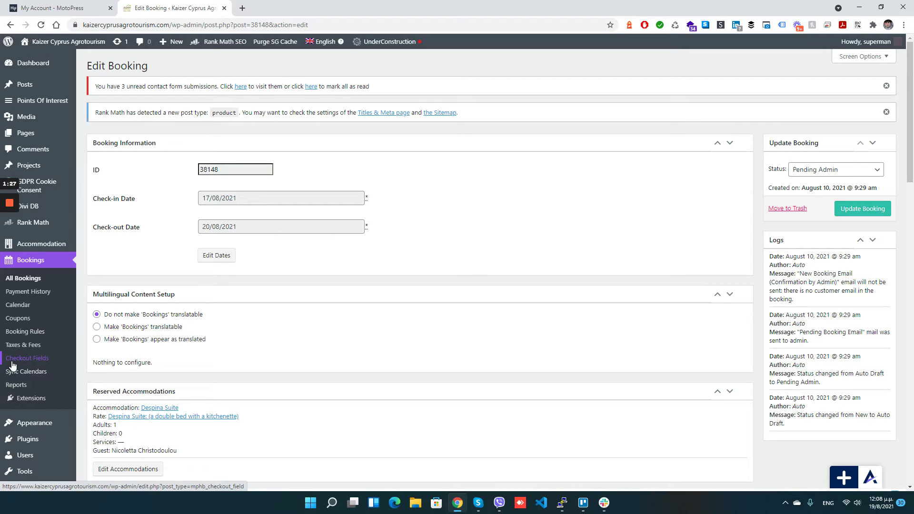
Load the Checkout Fields list, and in Gmail open MotoPress's reply about required customer info and its linked Gyazo screenshot.
{"action": "left_click", "coordinate": [12, 366]}
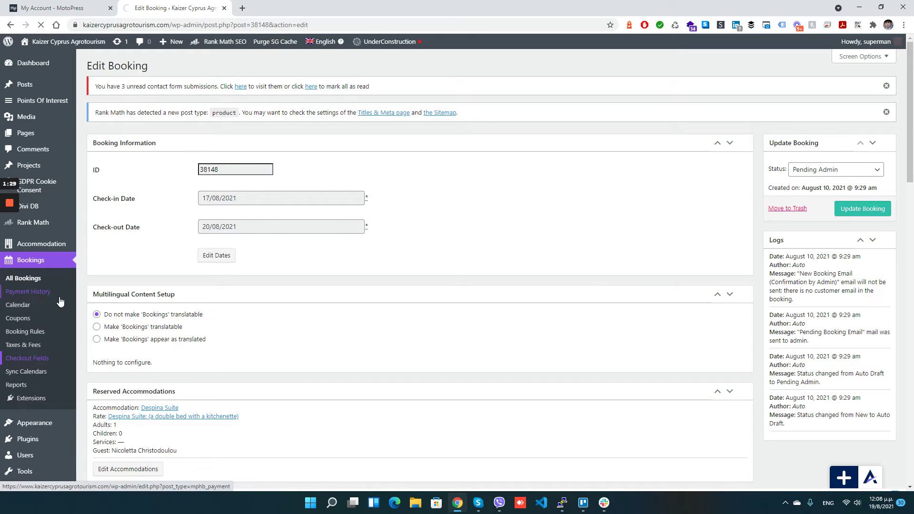
{"action": "key", "text": "ctrl+t"}
{"action": "type", "text": "gmail"}
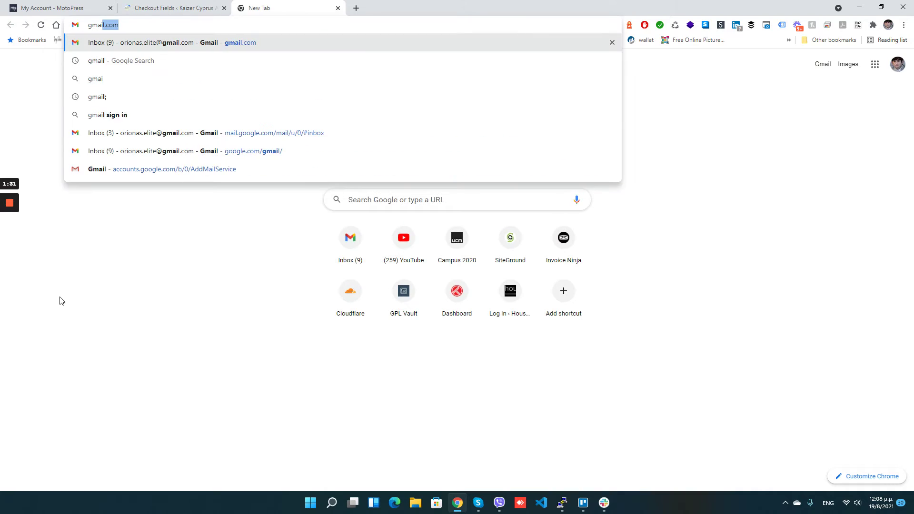
{"action": "key", "text": "Return"}
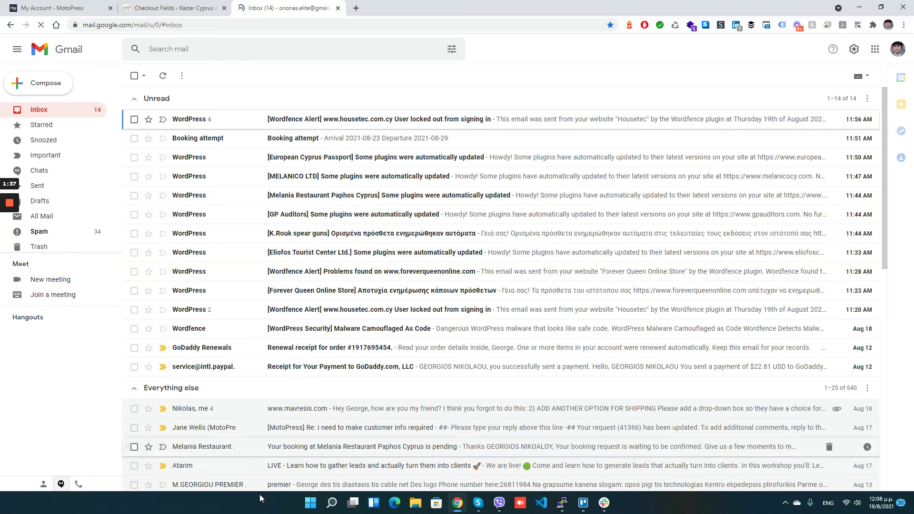
{"action": "left_click", "coordinate": [292, 429]}
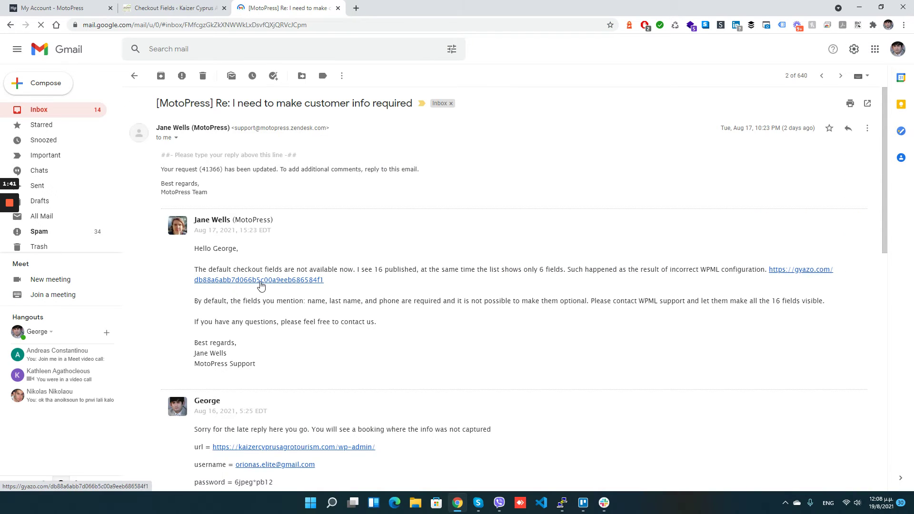
{"action": "left_click", "coordinate": [261, 282]}
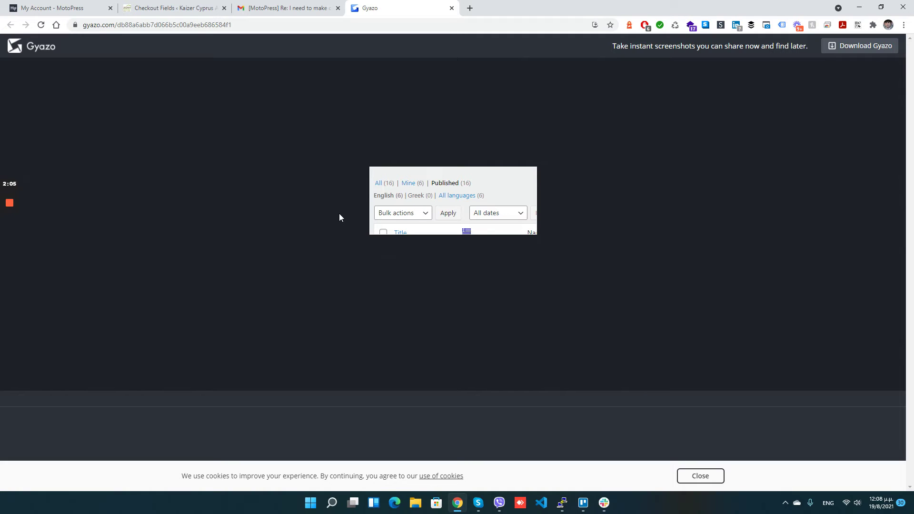
Return to the WordPress Checkout Fields page, find "wpml" on it and open the WPML Settings.
{"action": "left_click", "coordinate": [183, 8]}
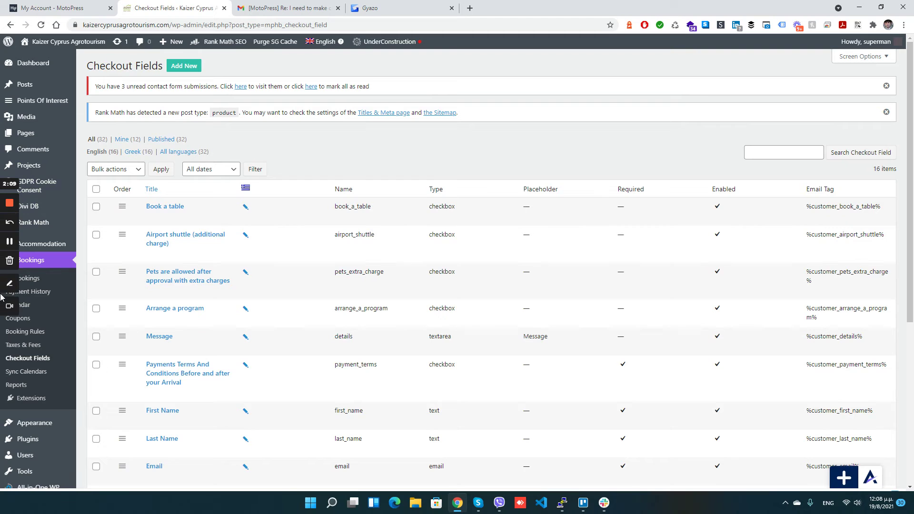
{"action": "scroll", "coordinate": [17, 414], "scroll_direction": "down", "scroll_amount": 2}
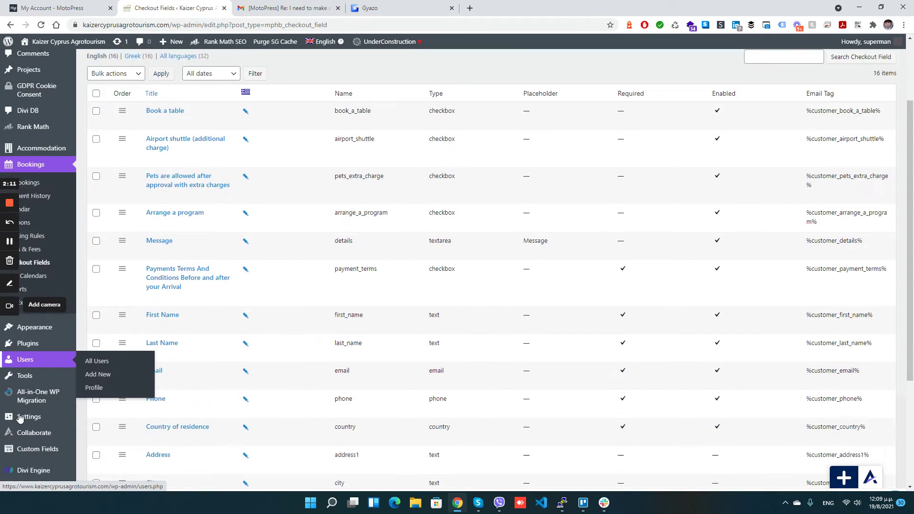
{"action": "scroll", "coordinate": [19, 418], "scroll_direction": "down", "scroll_amount": 3}
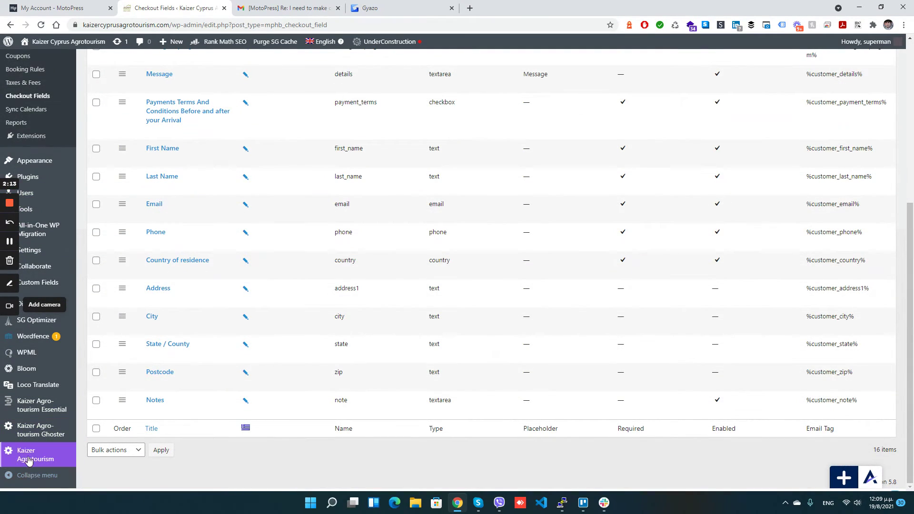
{"action": "scroll", "coordinate": [29, 460], "scroll_direction": "up", "scroll_amount": 4}
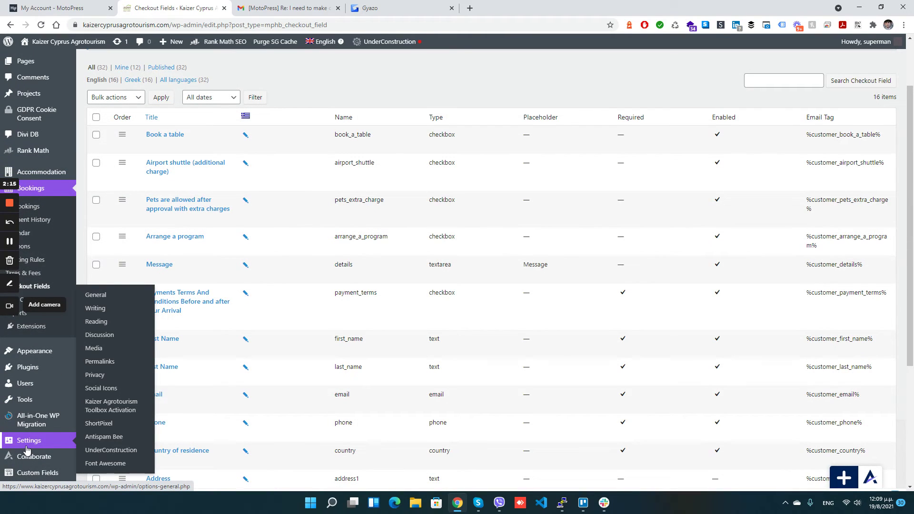
{"action": "scroll", "coordinate": [26, 448], "scroll_direction": "up", "scroll_amount": 2}
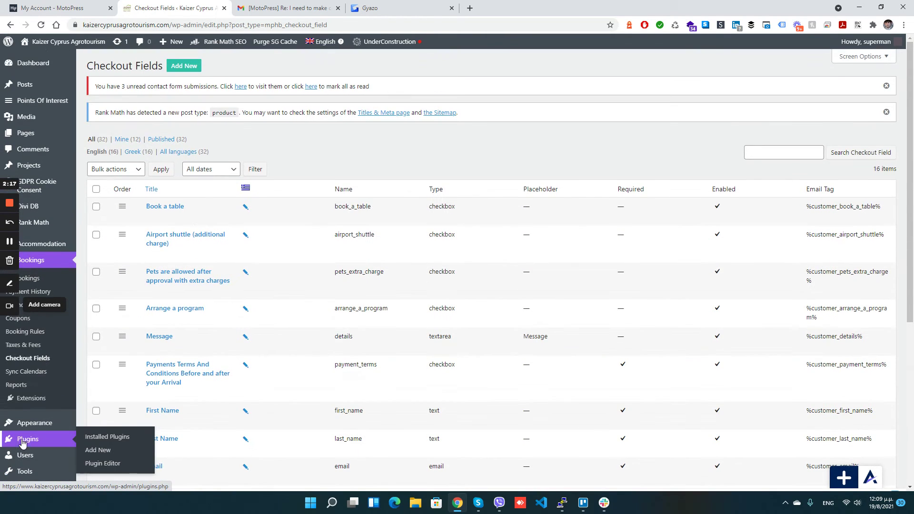
{"action": "mouse_move", "coordinate": [53, 426]}
{"action": "key", "text": "ctrl+f"}
{"action": "type", "text": "wpml"}
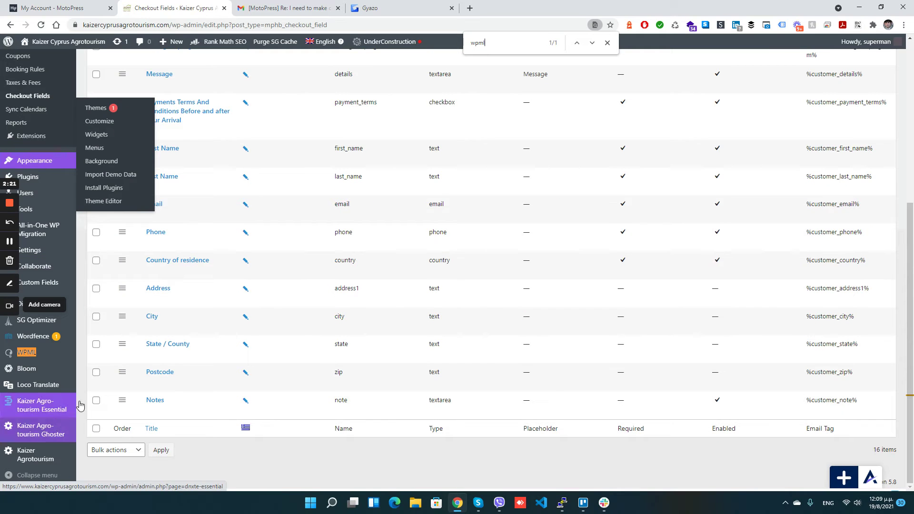
{"action": "mouse_move", "coordinate": [29, 356]}
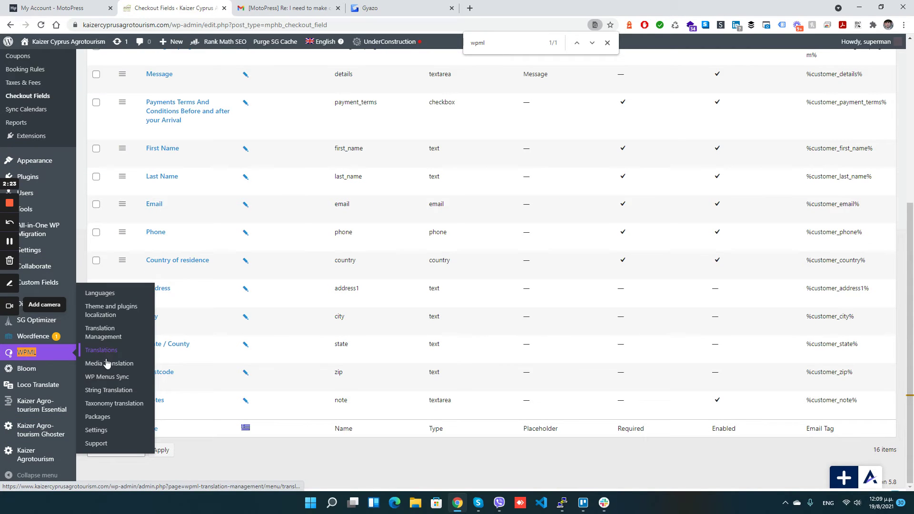
{"action": "left_click", "coordinate": [104, 433]}
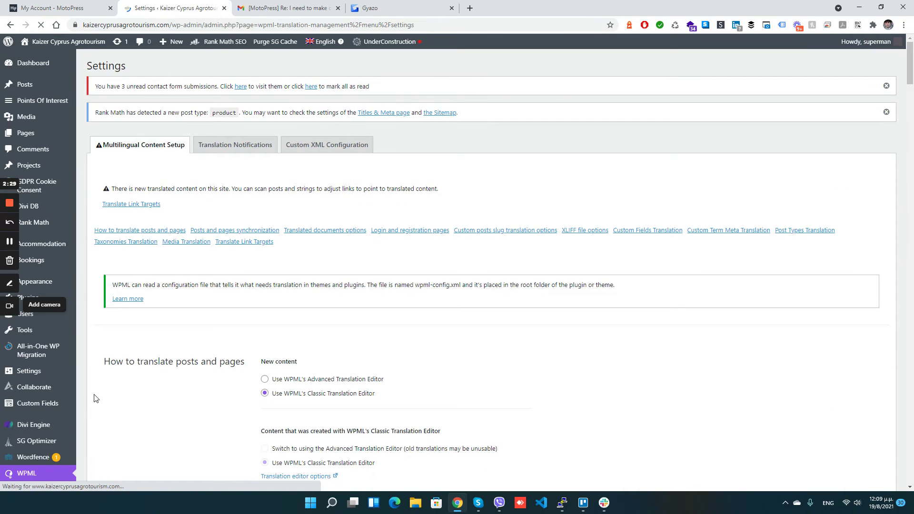
Find "checkout" in the WPML settings and examine the Checkout Fields row and column options under Post Types Translation.
{"action": "key", "text": "ctrl+f"}
{"action": "type", "text": "checkou"}
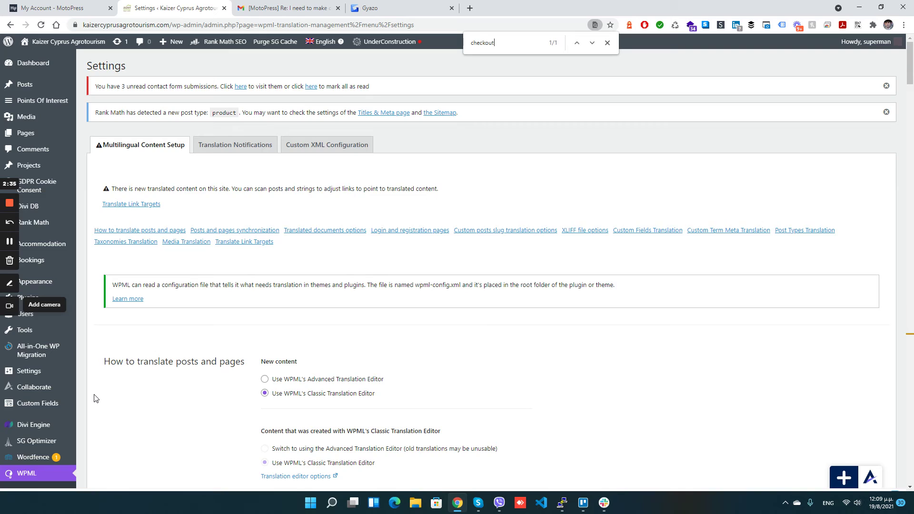
{"action": "type", "text": "t"}
{"action": "key", "text": "Return"}
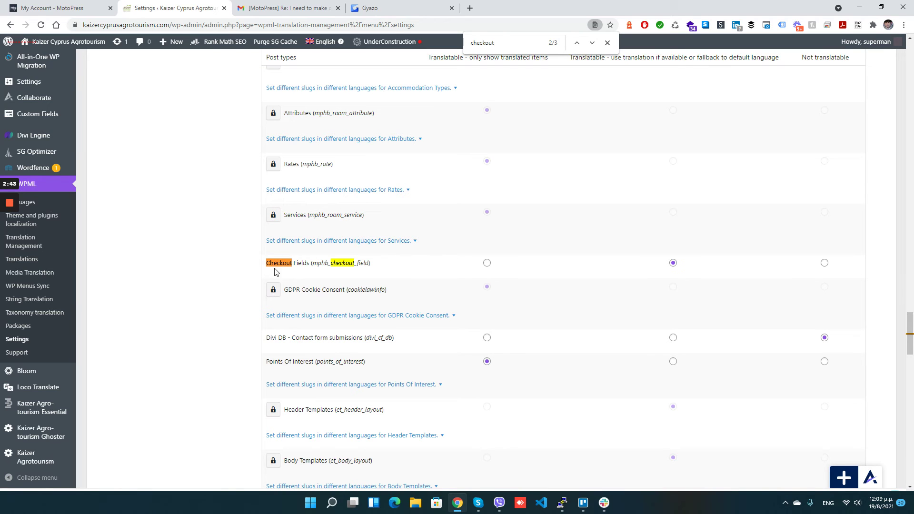
{"action": "scroll", "coordinate": [671, 271], "scroll_direction": "up", "scroll_amount": 10}
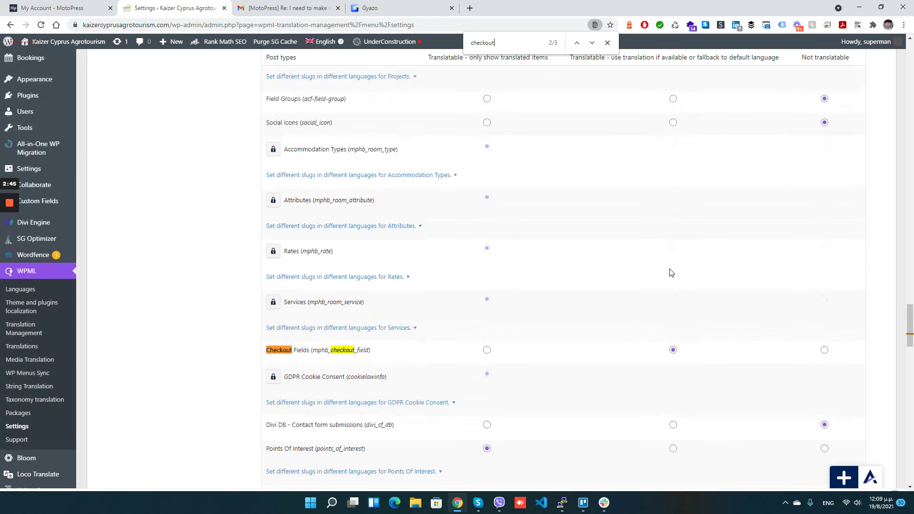
{"action": "scroll", "coordinate": [671, 270], "scroll_direction": "up", "scroll_amount": 9}
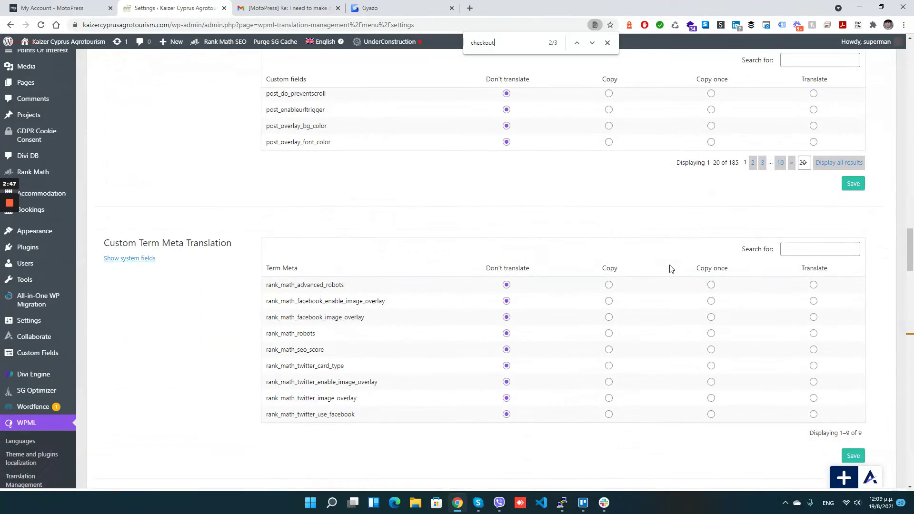
{"action": "scroll", "coordinate": [666, 272], "scroll_direction": "down", "scroll_amount": 5}
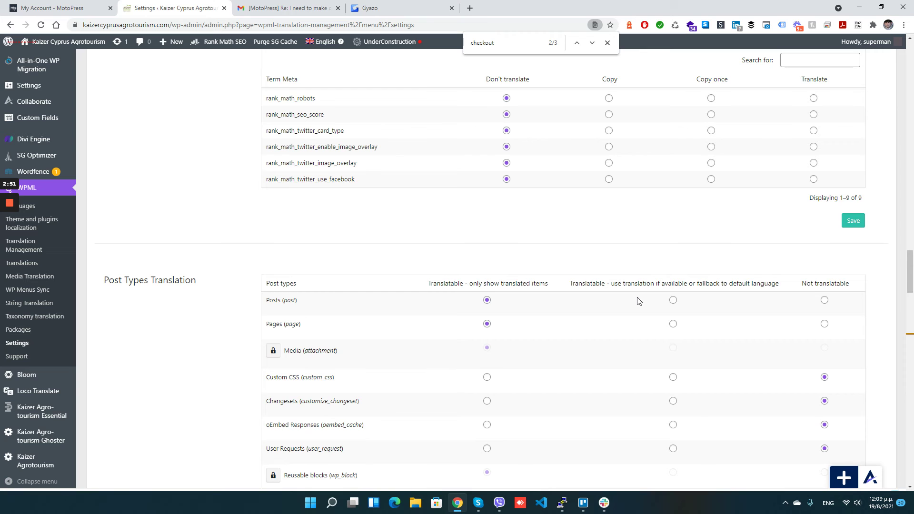
{"action": "scroll", "coordinate": [639, 301], "scroll_direction": "down", "scroll_amount": 9}
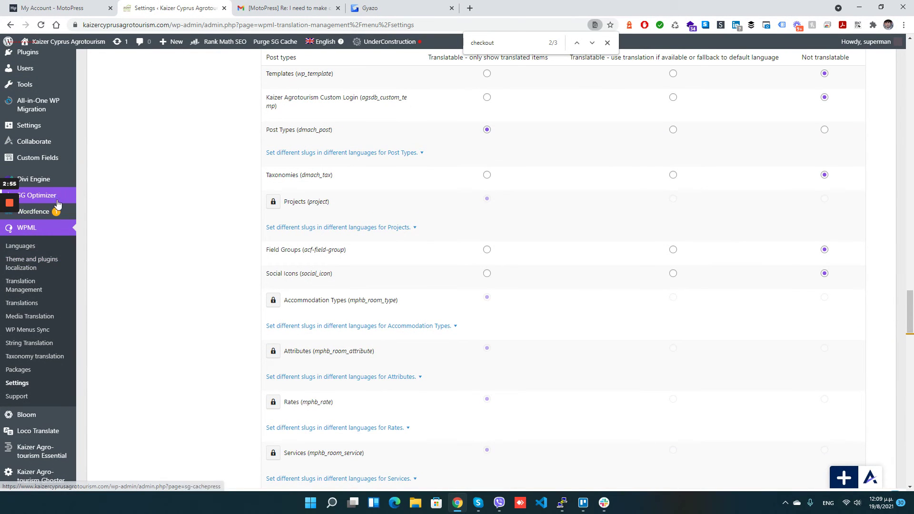
Leave the WPML settings and open the Checkout Fields list under Bookings.
{"action": "scroll", "coordinate": [36, 305], "scroll_direction": "down", "scroll_amount": 2}
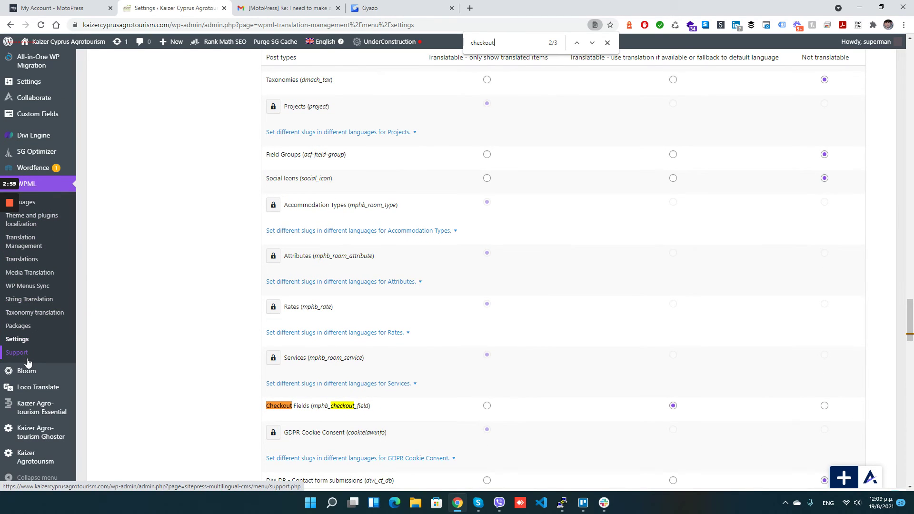
{"action": "scroll", "coordinate": [27, 362], "scroll_direction": "up", "scroll_amount": 2}
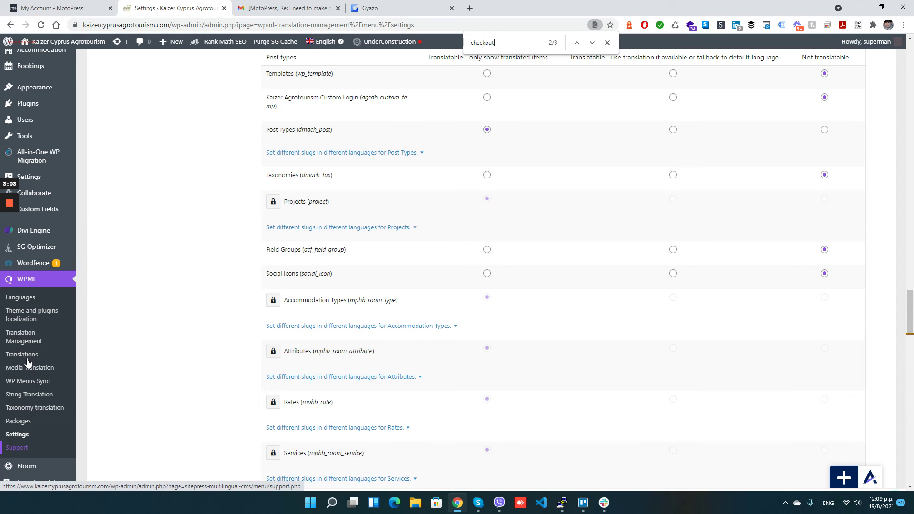
{"action": "scroll", "coordinate": [27, 363], "scroll_direction": "up", "scroll_amount": 1}
{"action": "mouse_move", "coordinate": [24, 247]}
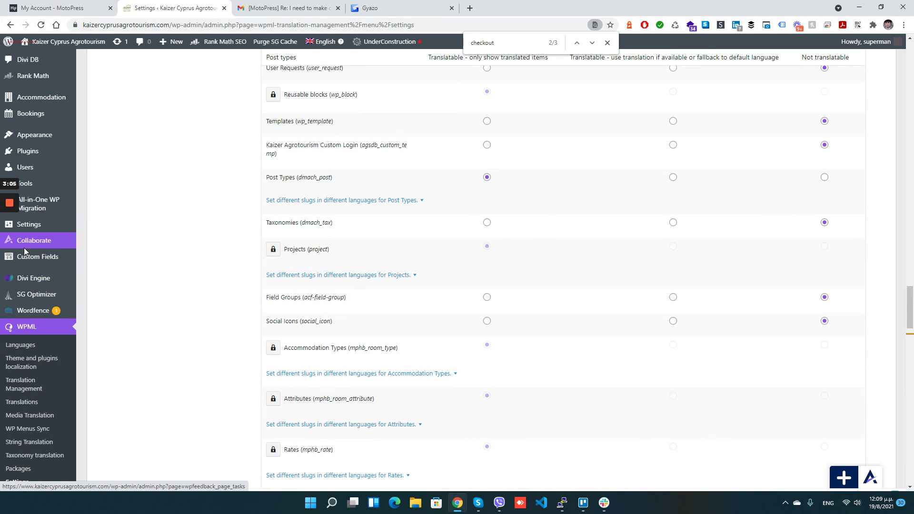
{"action": "mouse_move", "coordinate": [44, 137]}
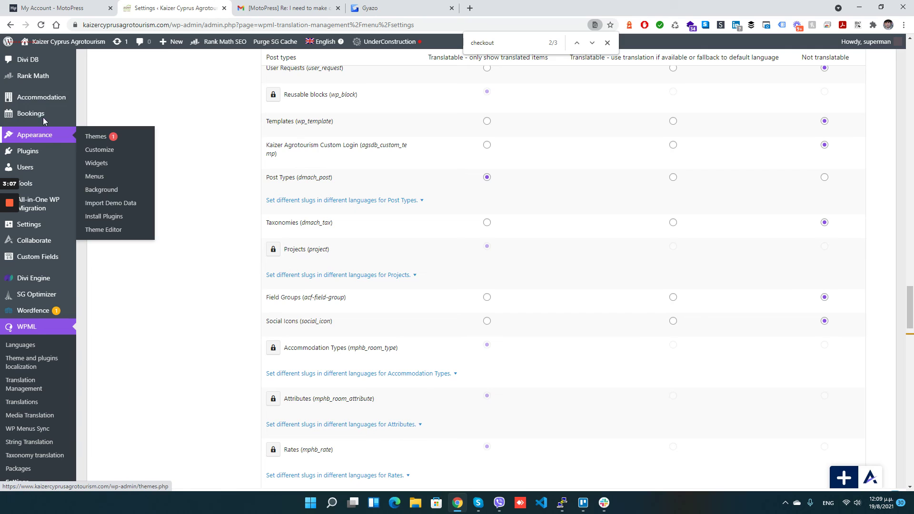
{"action": "mouse_move", "coordinate": [34, 122]}
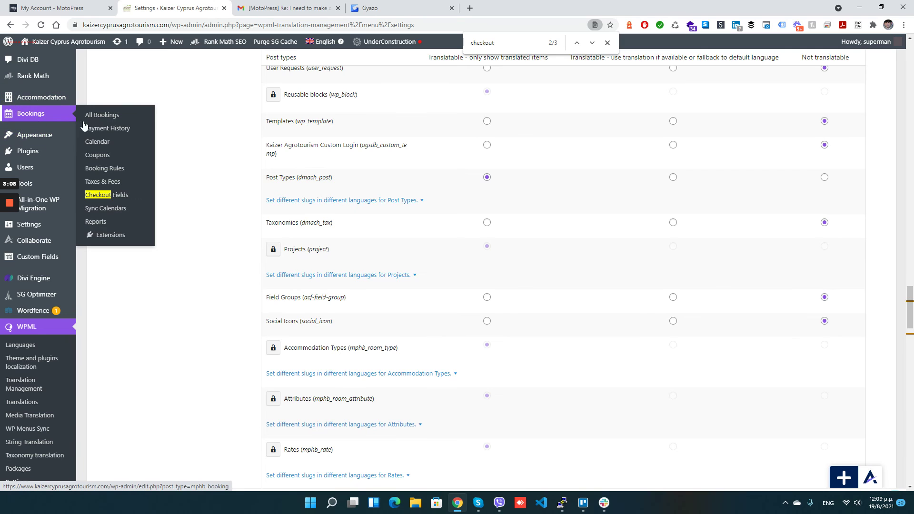
{"action": "left_click", "coordinate": [128, 203]}
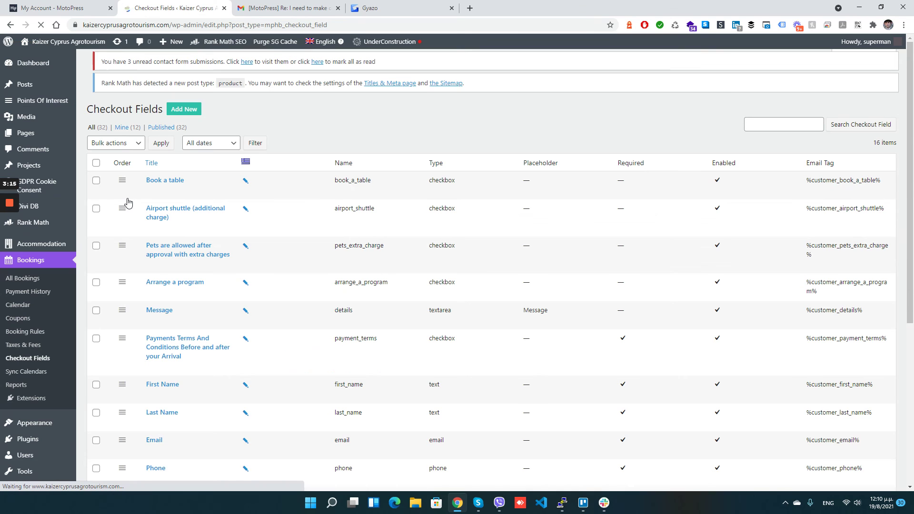
Examine the English checkout fields from Book a table down to Notes, including their Required and Enabled columns.
{"action": "scroll", "coordinate": [190, 276], "scroll_direction": "down", "scroll_amount": 3}
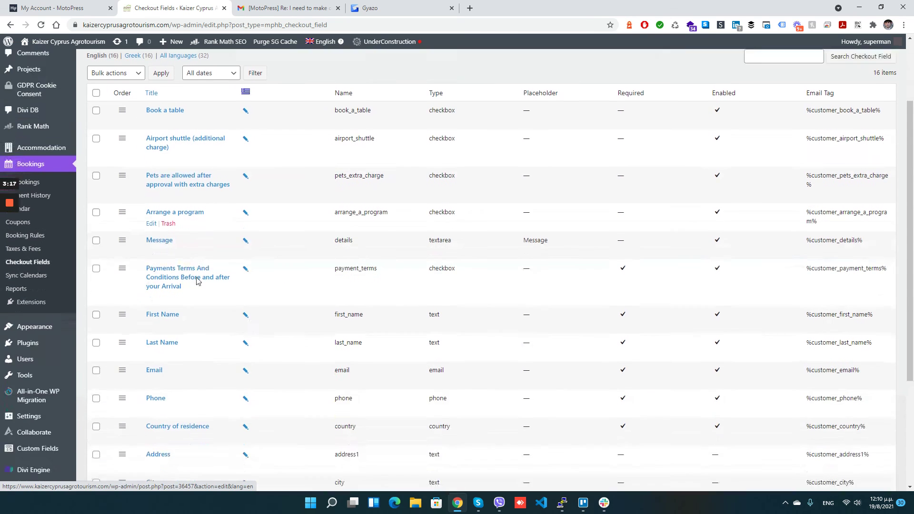
{"action": "scroll", "coordinate": [168, 199], "scroll_direction": "up", "scroll_amount": 2}
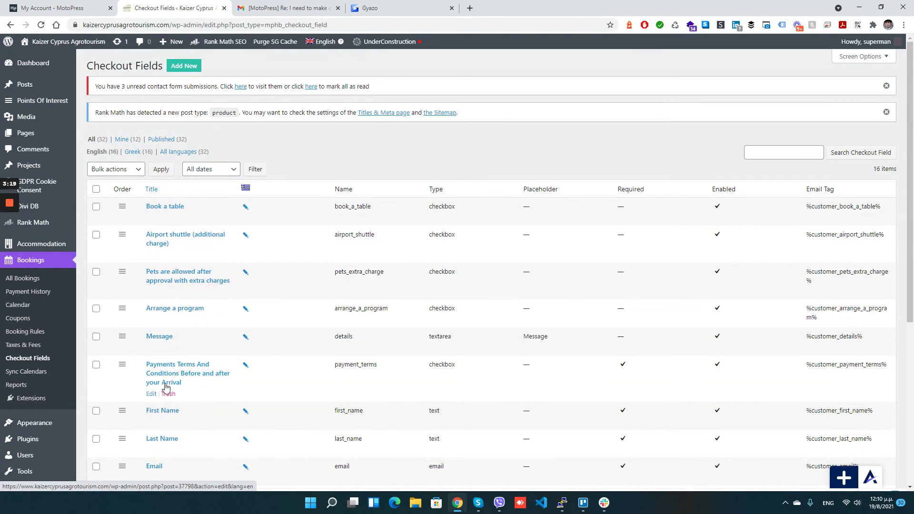
{"action": "scroll", "coordinate": [169, 399], "scroll_direction": "down", "scroll_amount": 2}
{"action": "scroll", "coordinate": [169, 400], "scroll_direction": "down", "scroll_amount": 1}
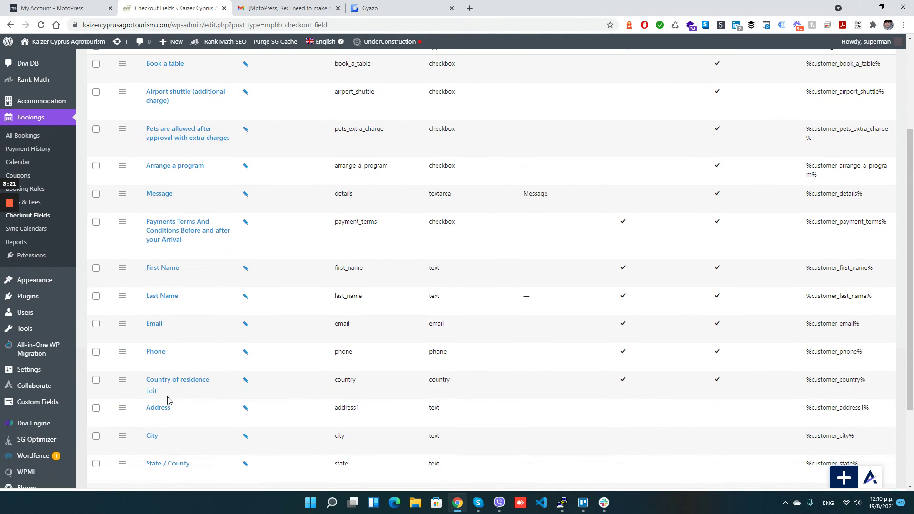
{"action": "scroll", "coordinate": [167, 400], "scroll_direction": "down", "scroll_amount": 2}
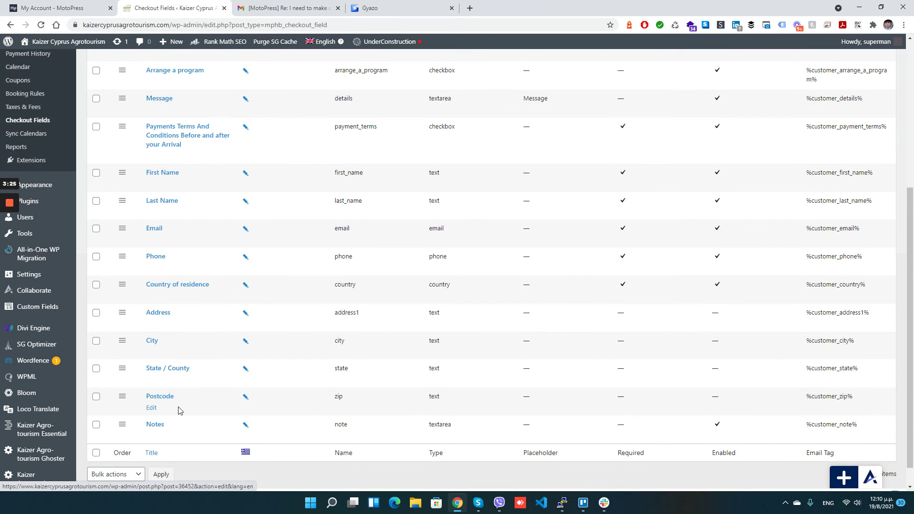
{"action": "scroll", "coordinate": [176, 409], "scroll_direction": "up", "scroll_amount": 3}
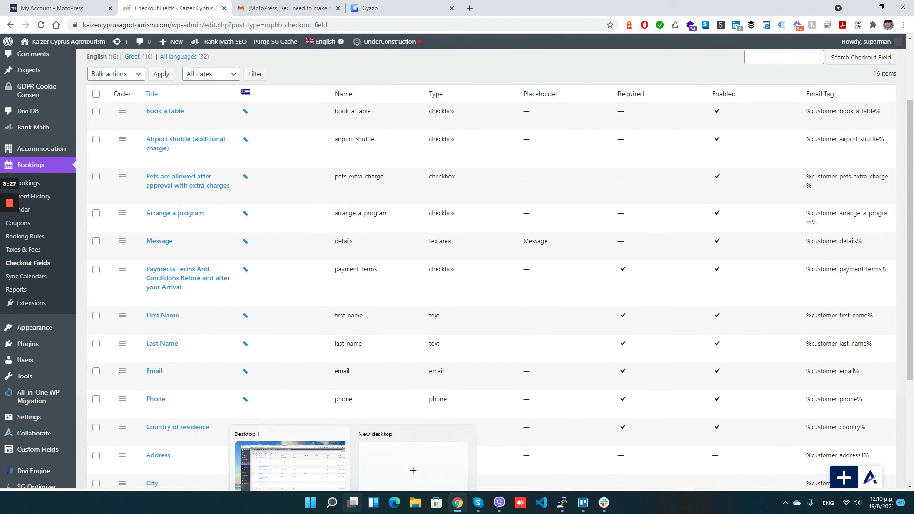
{"action": "mouse_move", "coordinate": [345, 503]}
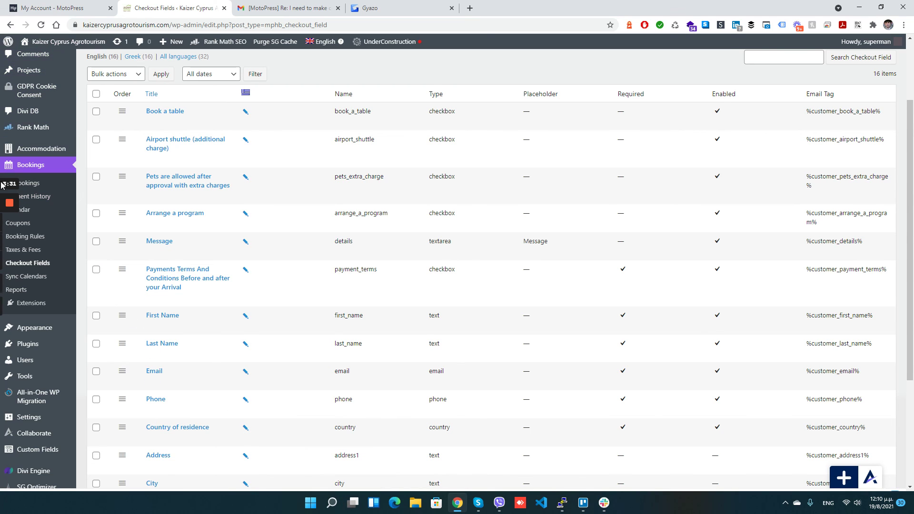
{"action": "mouse_move", "coordinate": [12, 203]}
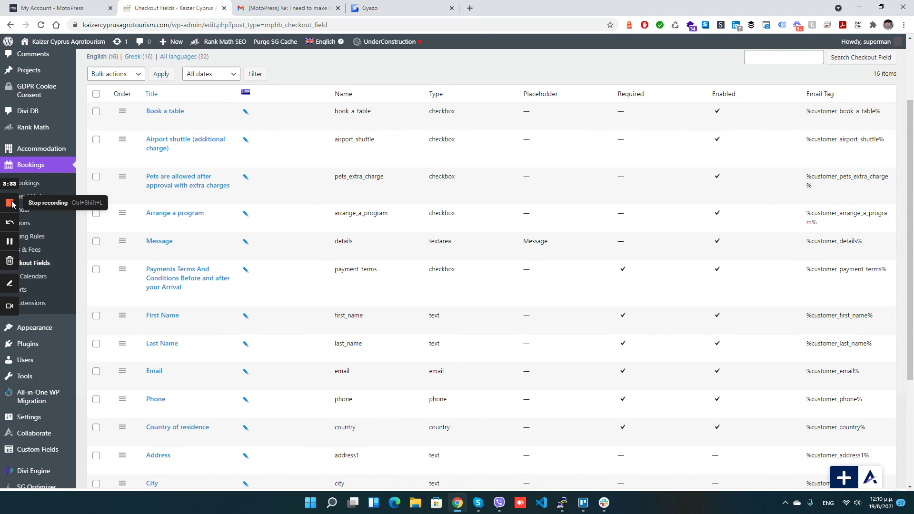